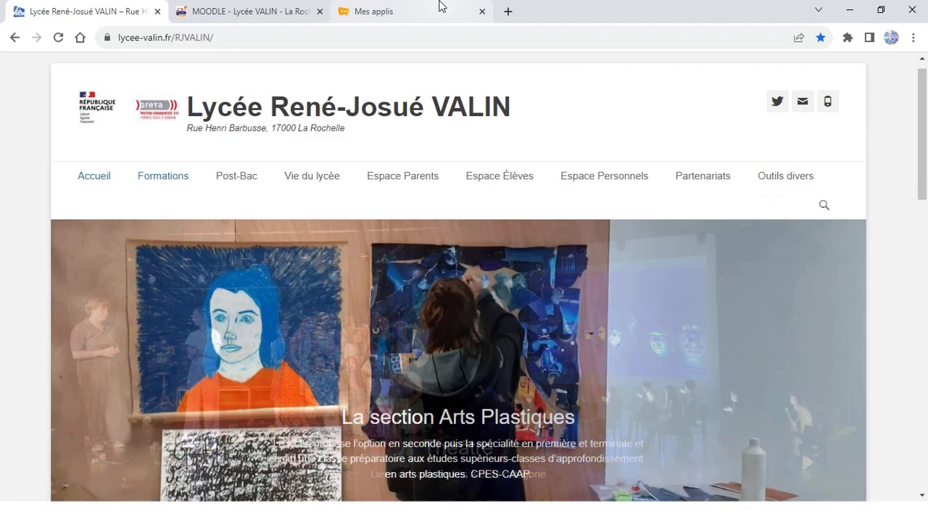
# Step: Open the lycée's Moodle platform from the school website after checking the Mes applis portal, and close the duplicate Moodle page
pyautogui.click(440, 6)
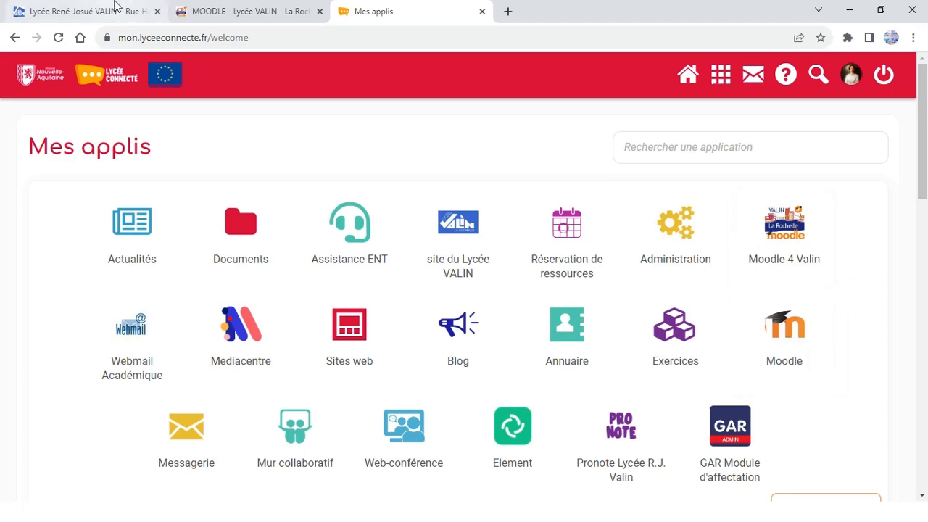
pyautogui.click(212, 11)
pyautogui.click(105, 11)
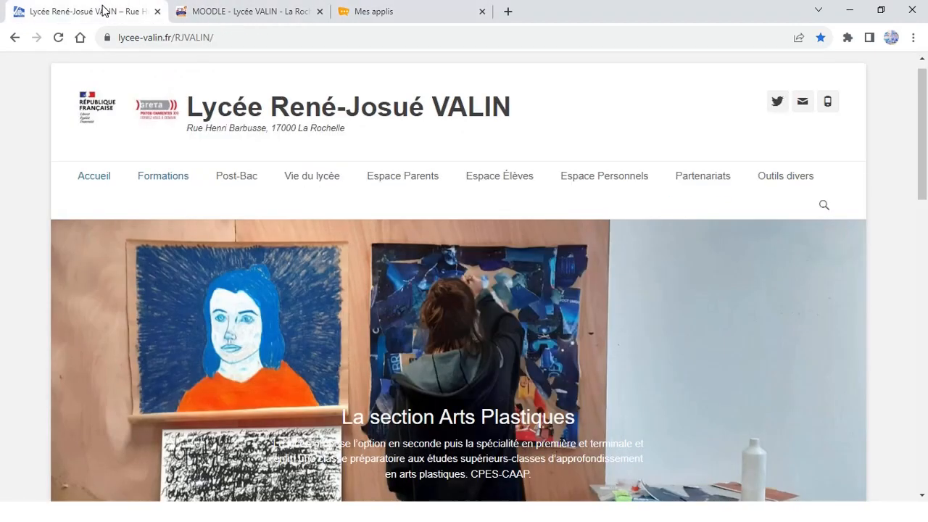
pyautogui.click(790, 206)
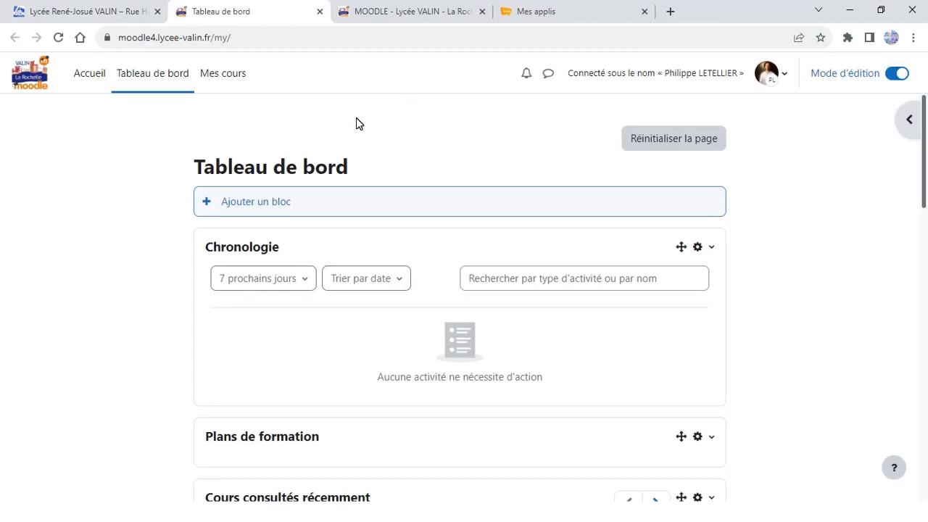
pyautogui.click(482, 11)
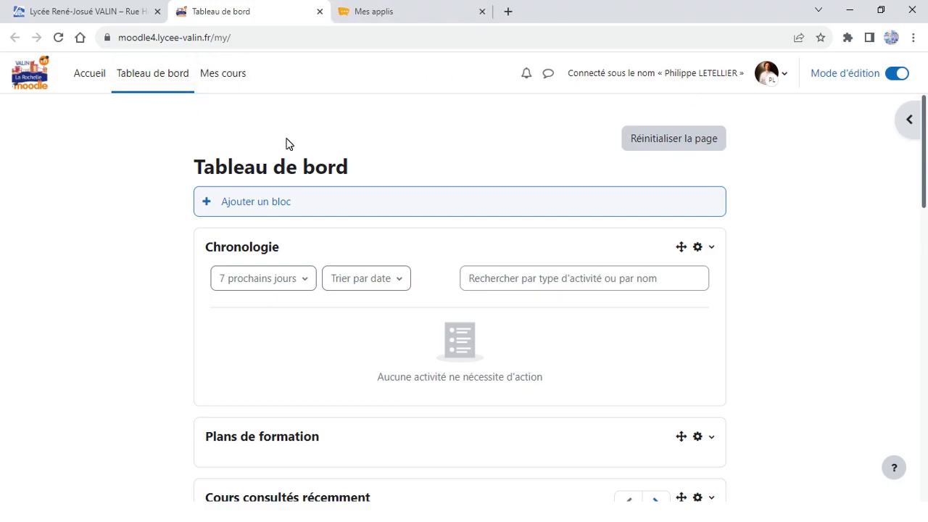
# Step: Look through Moodle's Accueil, Tableau de bord and Mes cours pages, including the full course overview
pyautogui.click(92, 84)
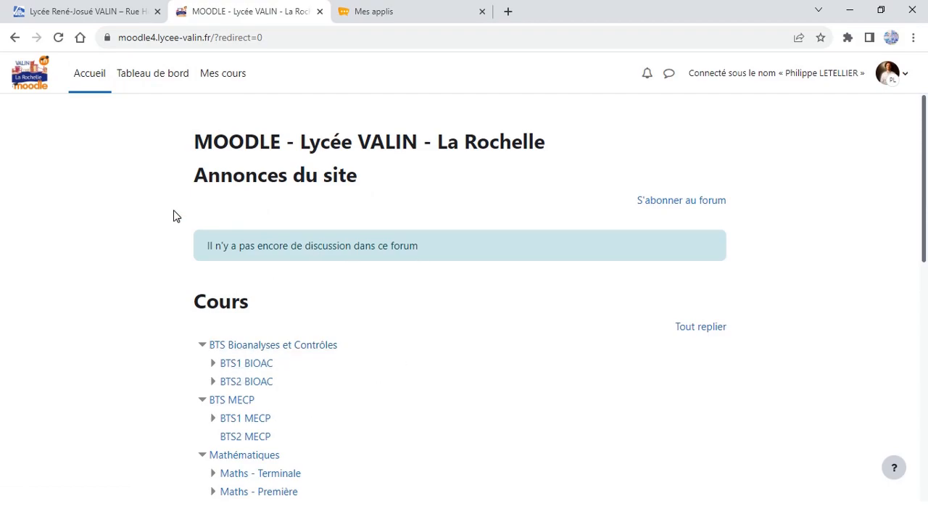
pyautogui.click(155, 82)
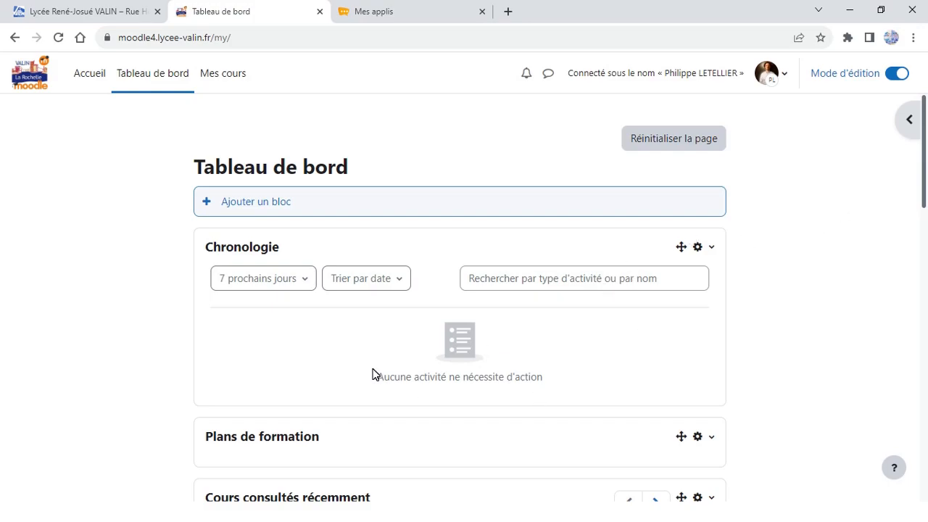
pyautogui.click(223, 86)
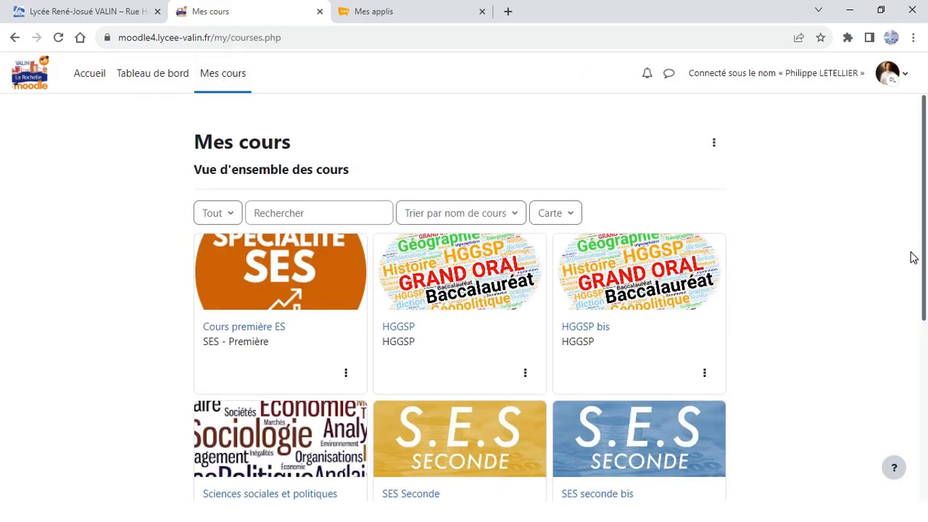
pyautogui.scroll(-2, 2, 325)
pyautogui.scroll(3, 3, 342)
# Step: Open the HGGSP course, hide and reshow its course index, and examine the course sections
pyautogui.click(395, 330)
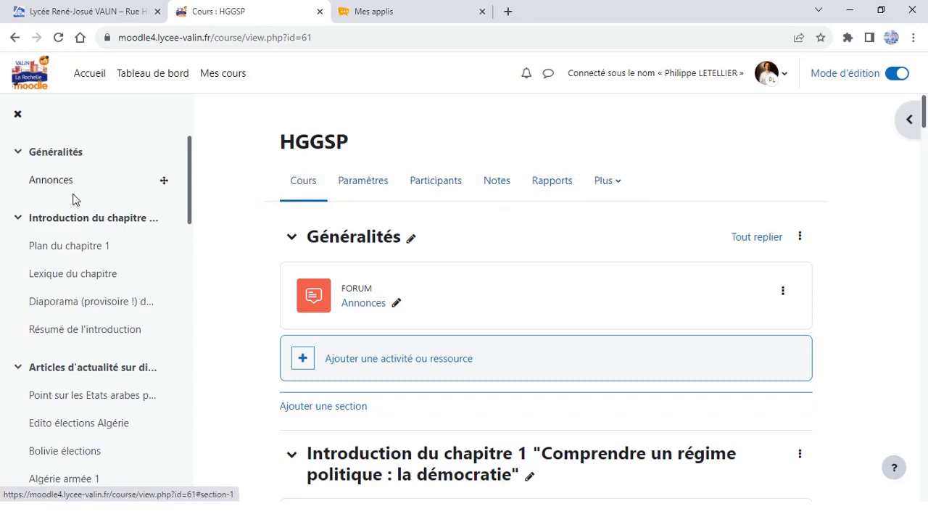
pyautogui.click(18, 115)
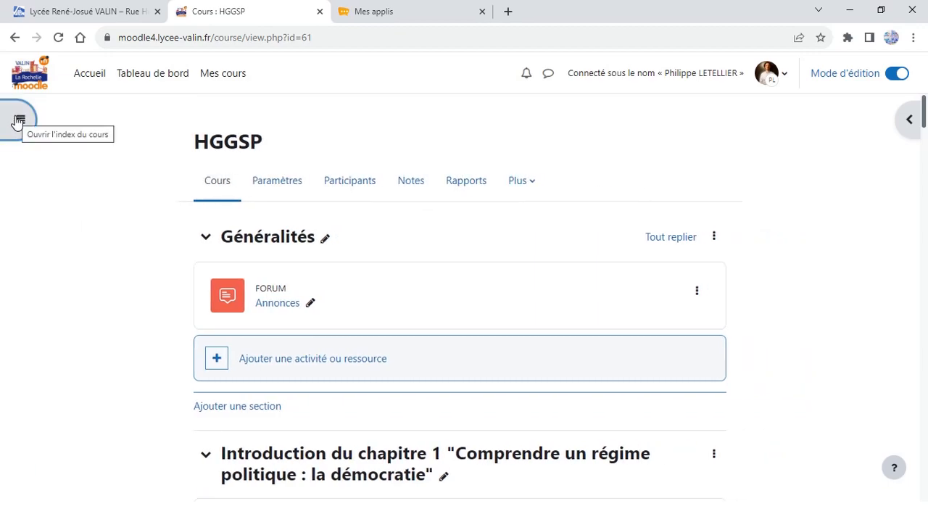
pyautogui.click(17, 116)
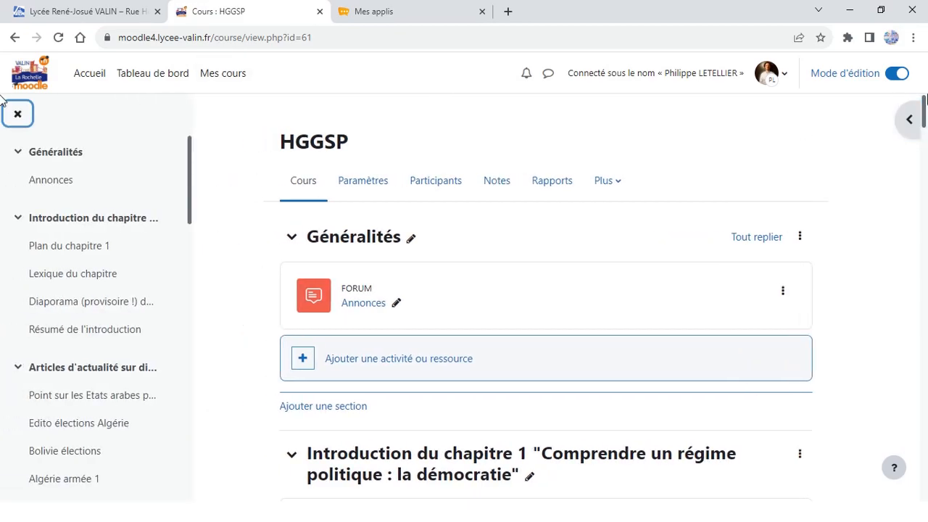
pyautogui.moveTo(924, 107); pyautogui.dragTo(924, 127)
pyautogui.scroll(-9, 922, 137)
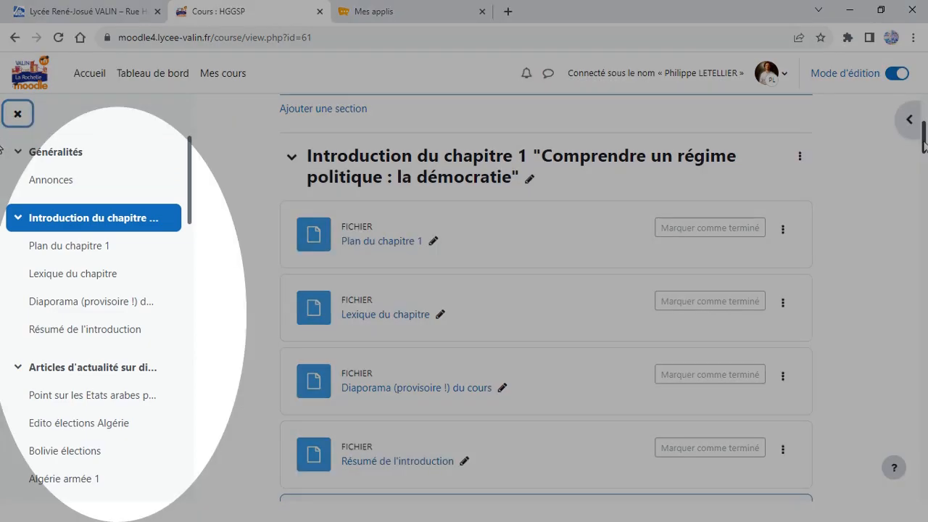
pyautogui.scroll(12, 919, 149)
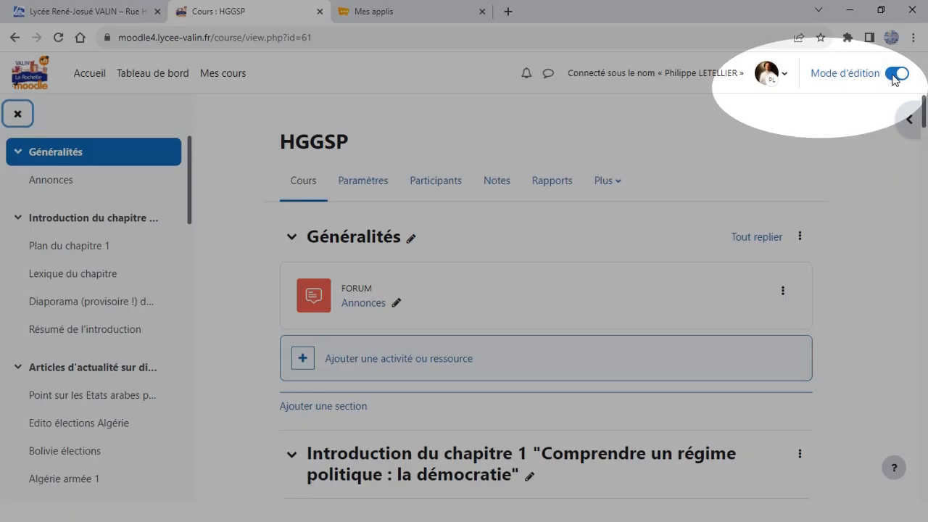
# Step: Switch edit mode off and back on, and collapse and re-expand all sections of the HGGSP course
pyautogui.click(895, 75)
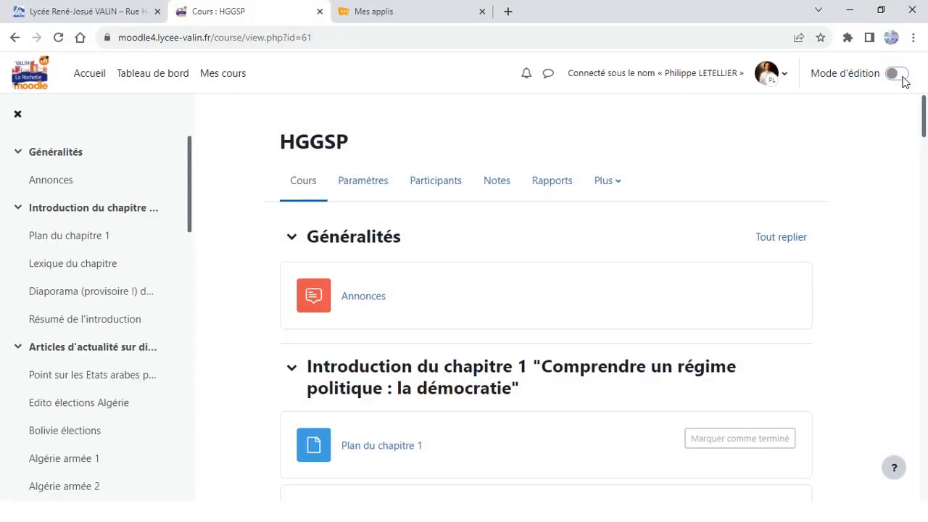
pyautogui.click(897, 74)
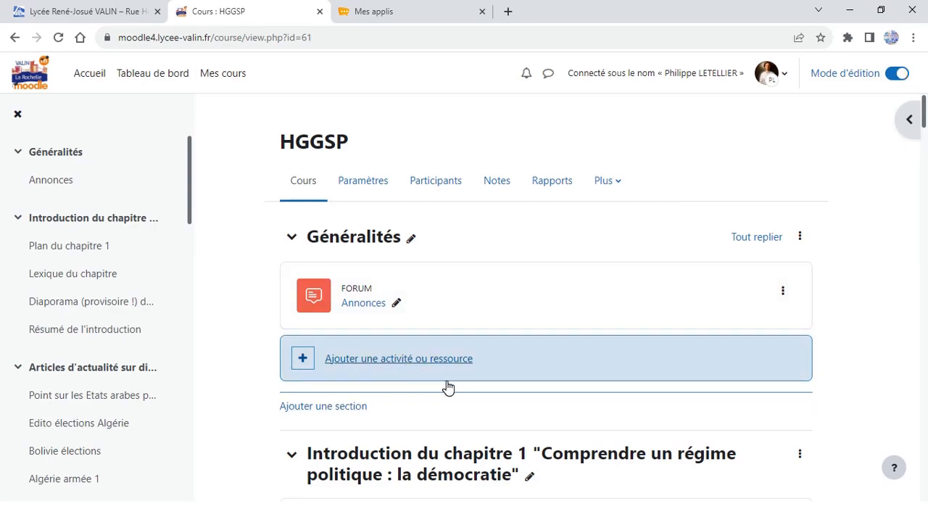
pyautogui.click(752, 240)
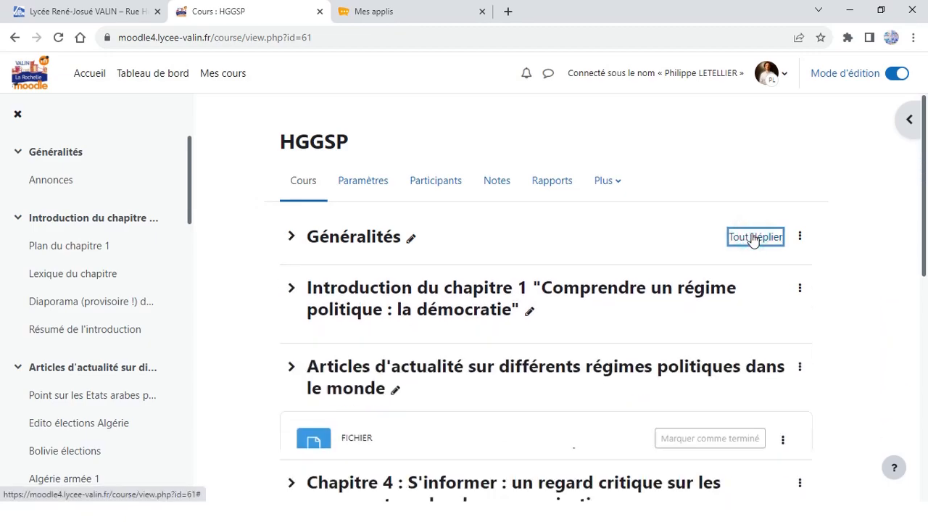
pyautogui.click(754, 239)
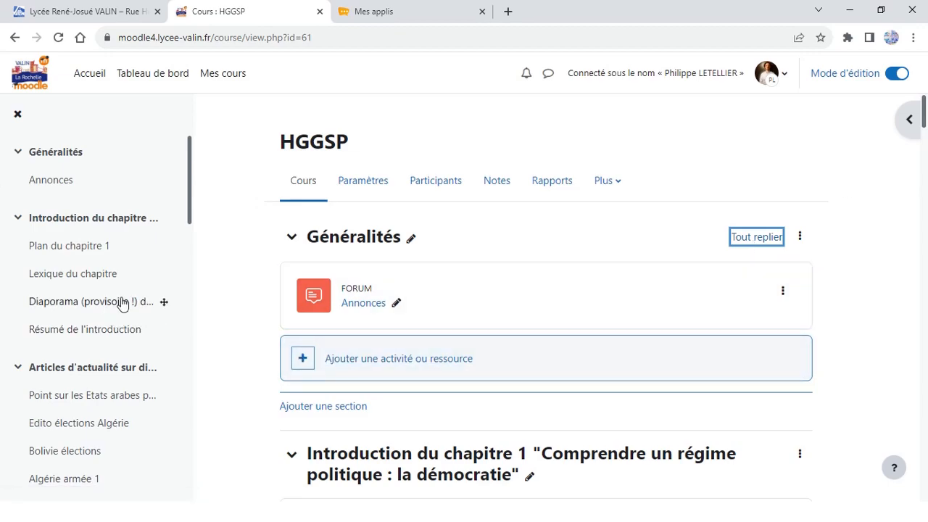
# Step: Examine the HGGSP course index and the activities and resources that can be added to the Généralités section
pyautogui.moveTo(167, 298)
pyautogui.mouseDown()
pyautogui.moveTo(159, 213)
pyautogui.moveTo(166, 305)
pyautogui.moveTo(161, 299)
pyautogui.mouseUp()
pyautogui.moveTo(190, 215); pyautogui.dragTo(193, 297)
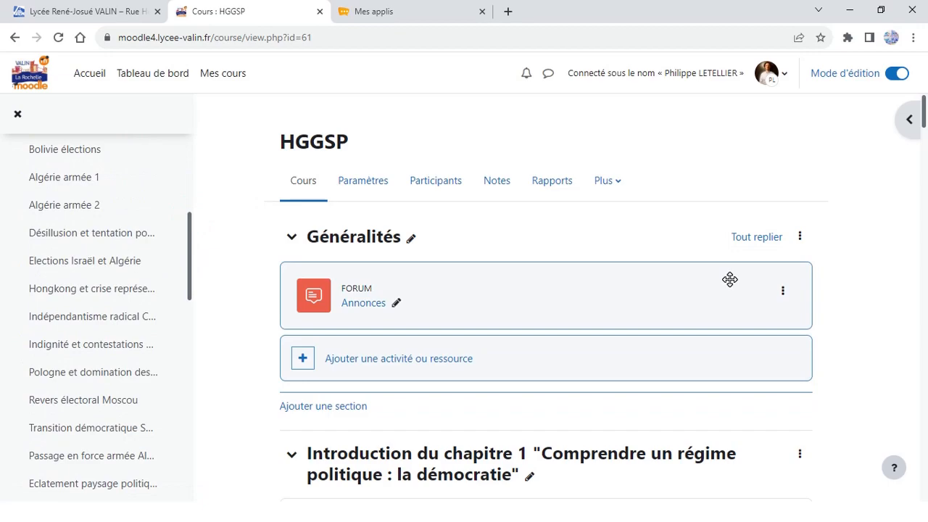
pyautogui.click(421, 361)
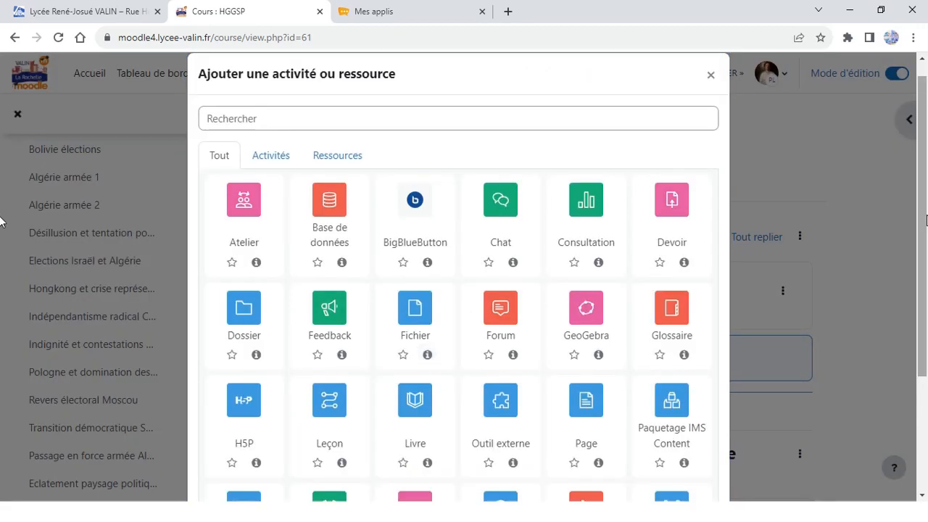
pyautogui.scroll(-2, 925, 304)
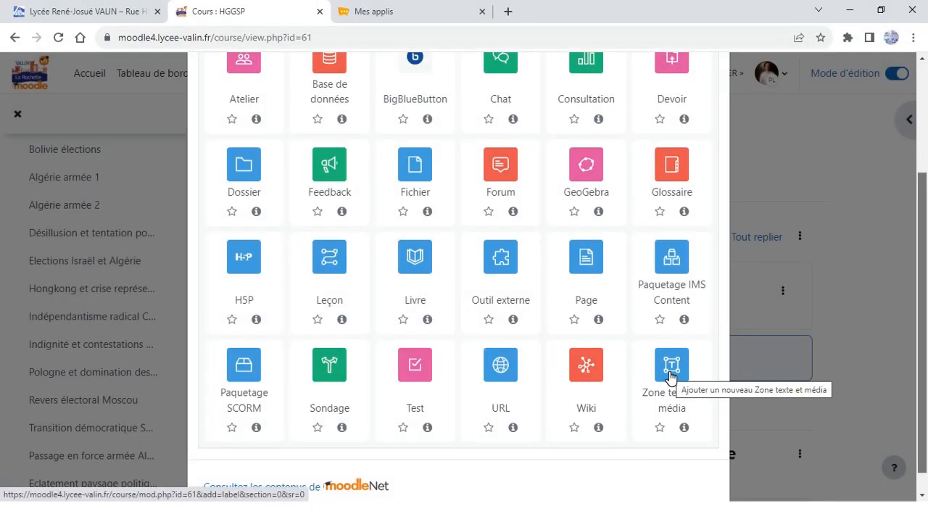
pyautogui.click(710, 100)
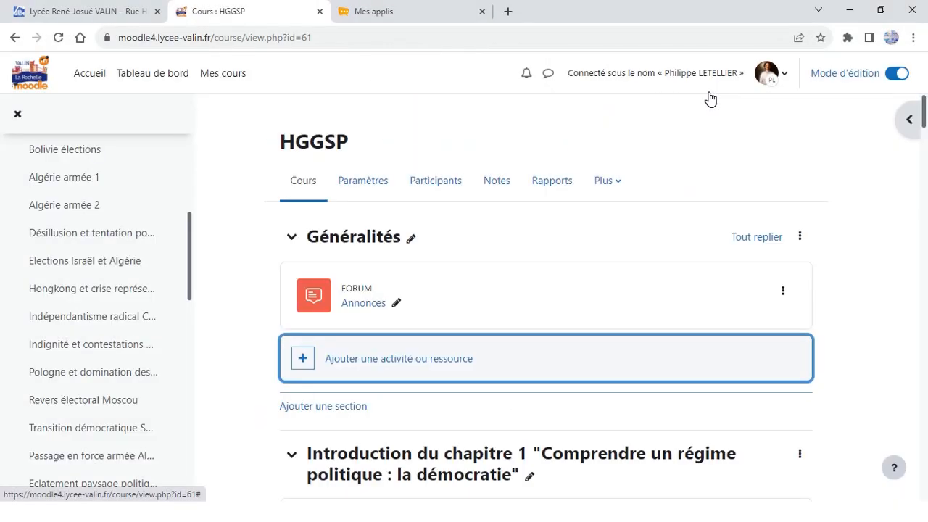
# Step: Open the course creation request form from Mes cours and examine its name, summary and justification fields
pyautogui.click(226, 81)
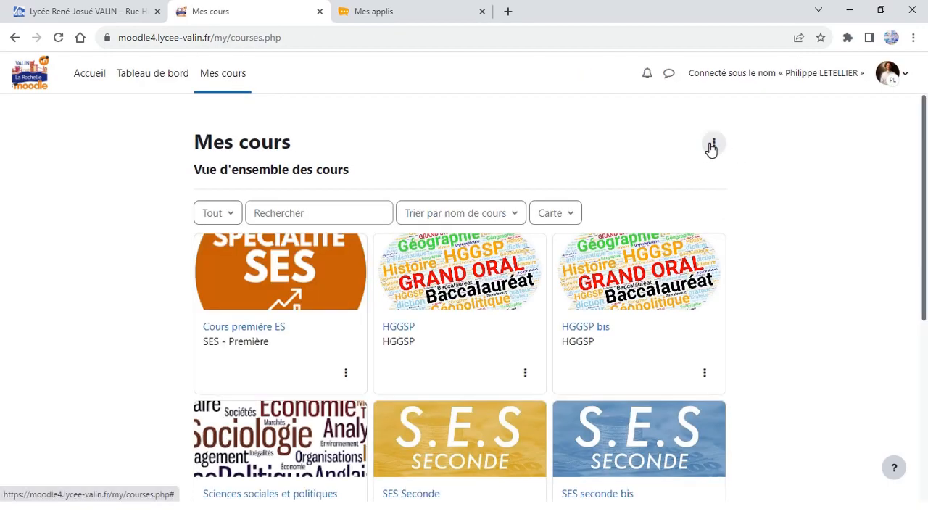
pyautogui.click(712, 146)
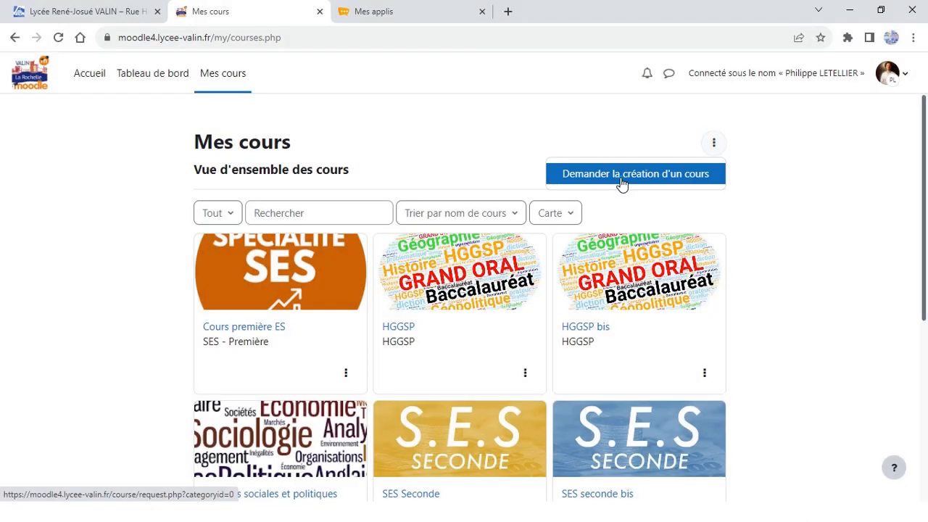
pyautogui.click(621, 175)
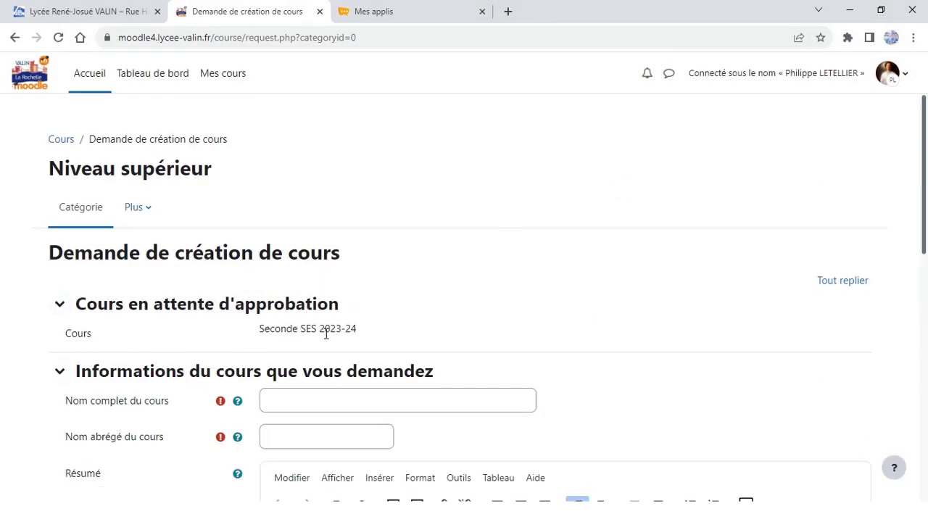
pyautogui.moveTo(924, 207); pyautogui.dragTo(921, 315)
pyautogui.click(399, 118)
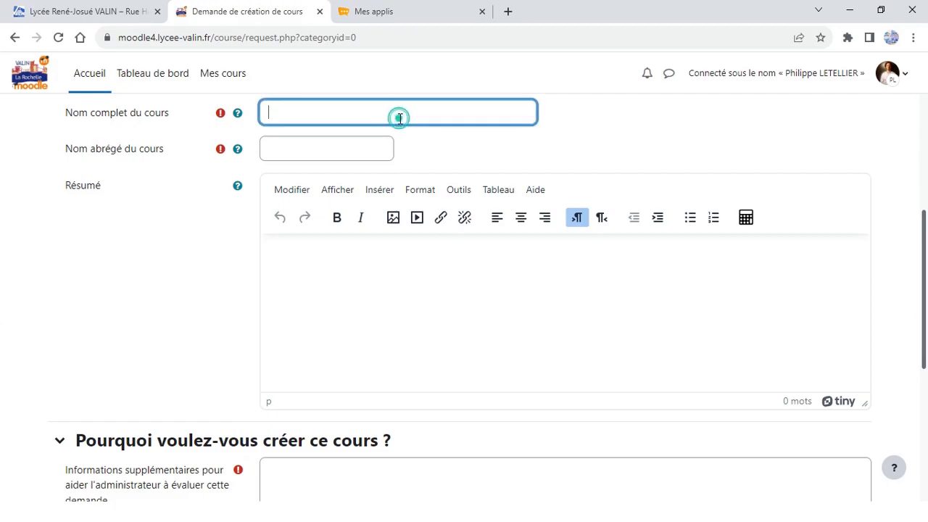
pyautogui.click(325, 154)
pyautogui.moveTo(924, 243); pyautogui.dragTo(921, 394)
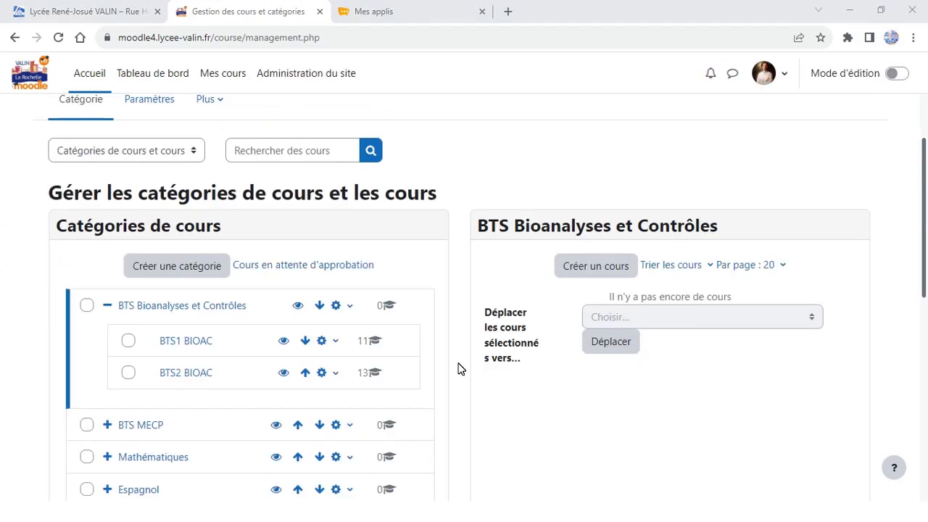
# Step: Approve the pending creation request for the Seconde SES 2023-24 course
pyautogui.click(290, 265)
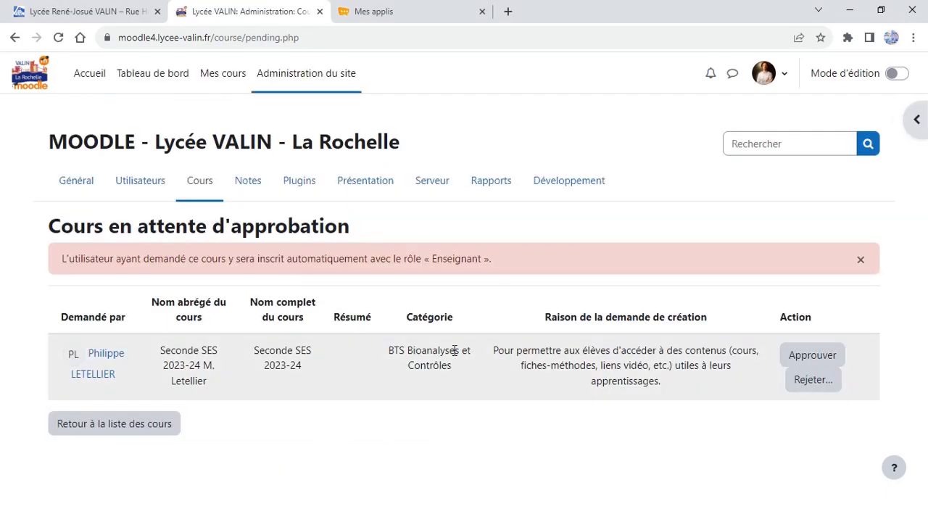
pyautogui.click(802, 360)
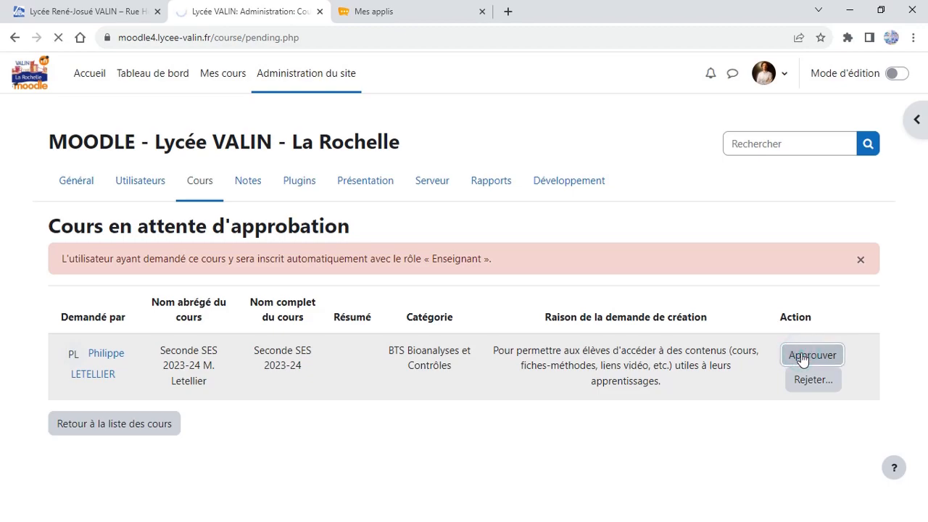
# Step: Set the new course's category to Sciences Économiques et Sociales / SES - Seconde, then save and display the course
pyautogui.moveTo(924, 118); pyautogui.dragTo(925, 172)
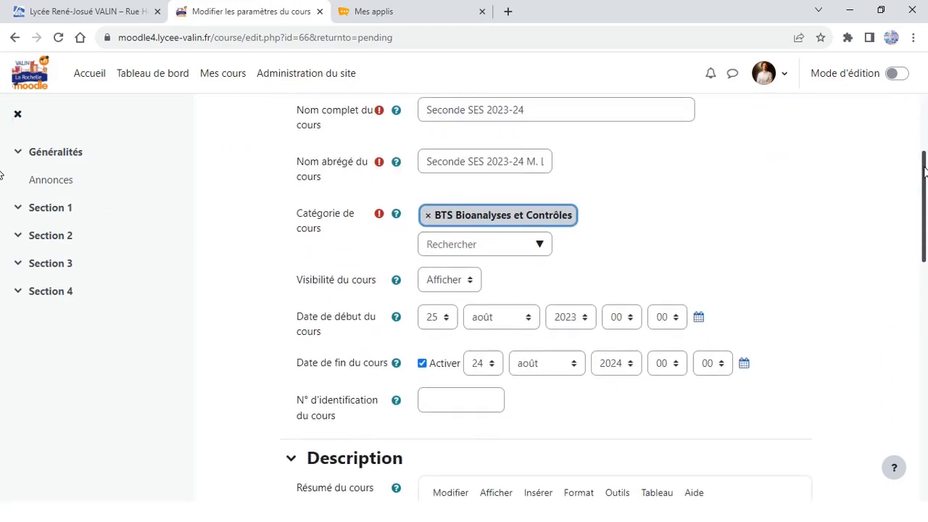
pyautogui.click(535, 240)
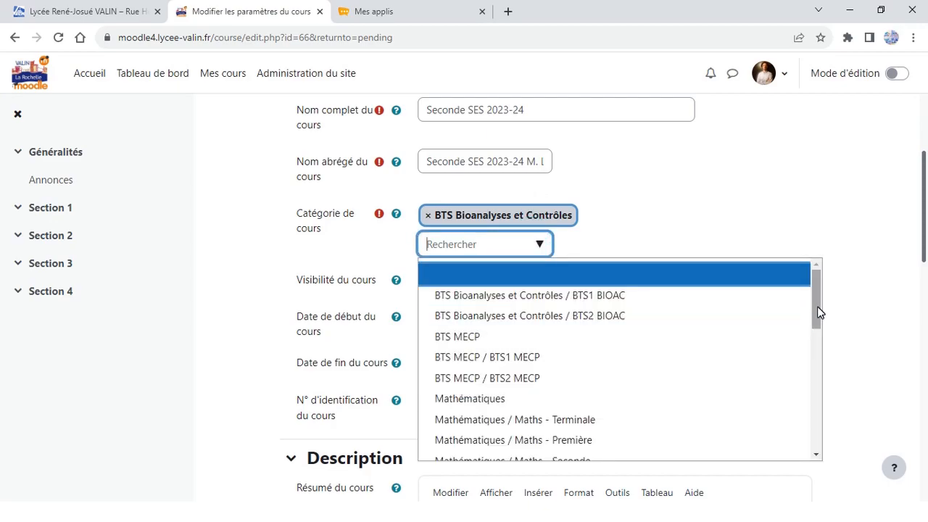
pyautogui.moveTo(817, 307); pyautogui.dragTo(810, 430)
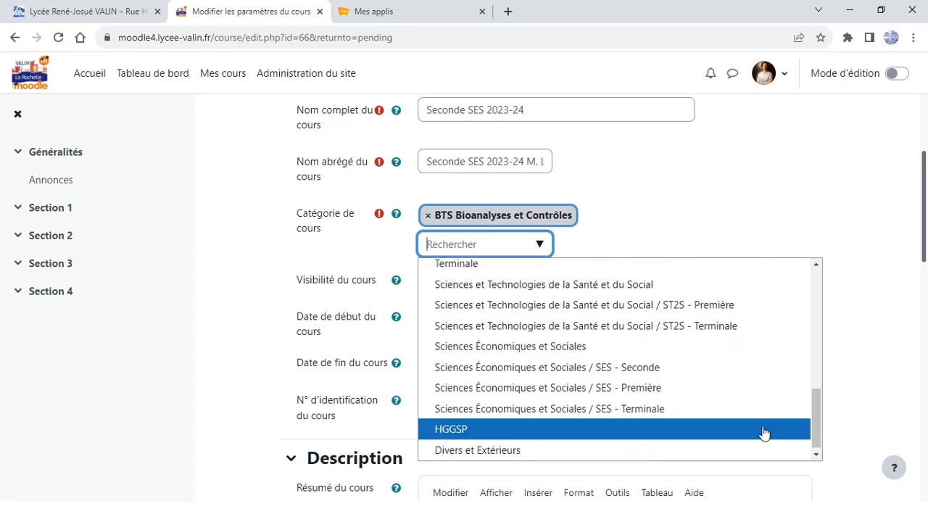
pyautogui.click(633, 370)
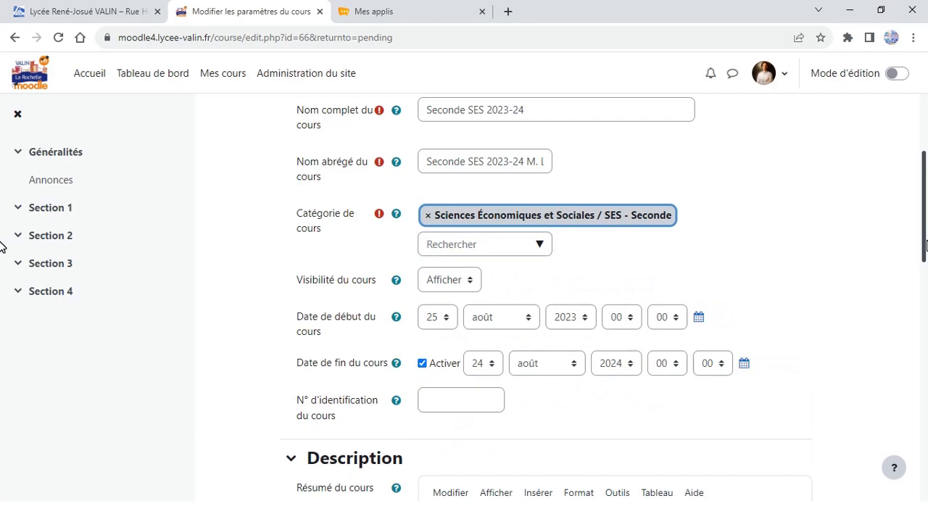
pyautogui.moveTo(925, 243); pyautogui.dragTo(925, 480)
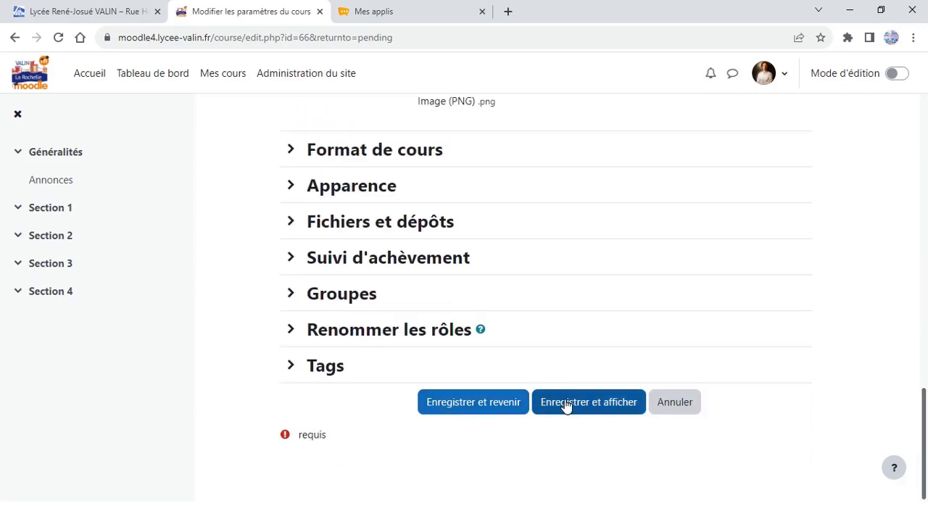
pyautogui.click(566, 403)
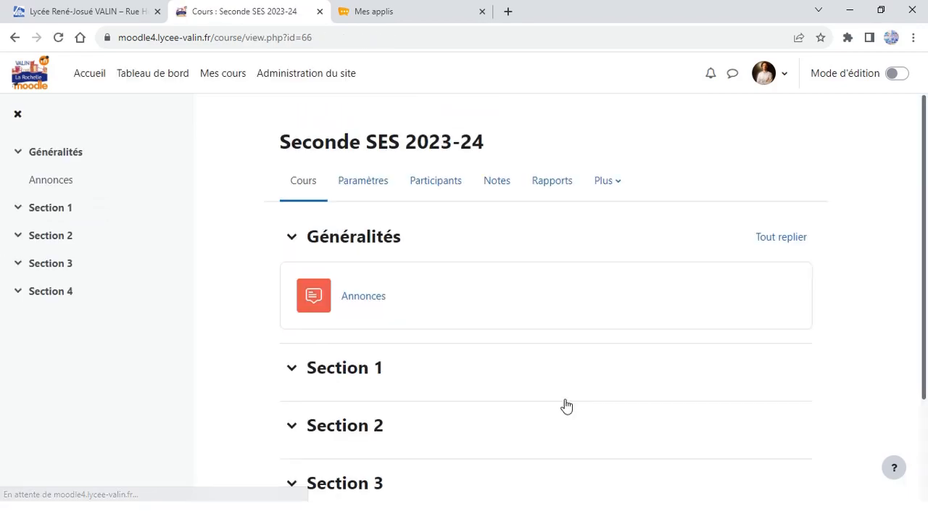
# Step: Examine the participants of the Seconde SES 2023-24 course
pyautogui.click(419, 181)
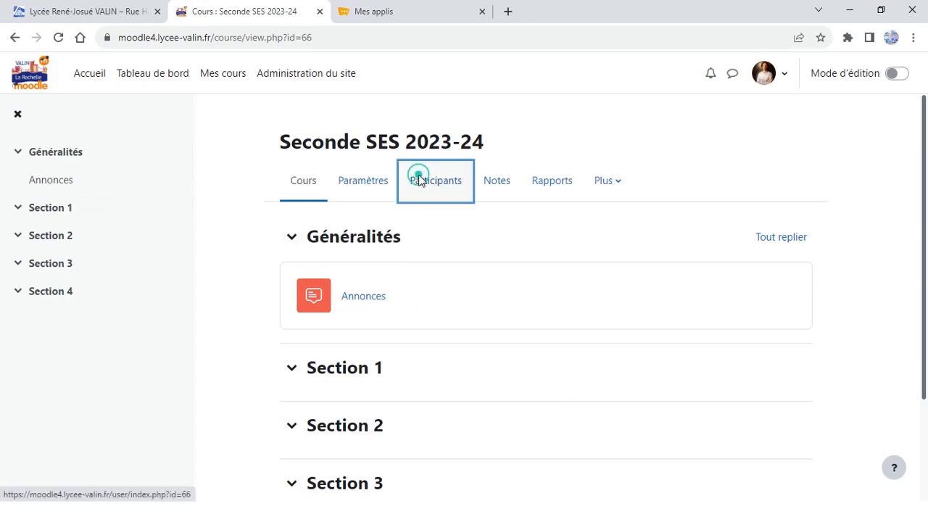
pyautogui.moveTo(924, 236); pyautogui.dragTo(924, 148)
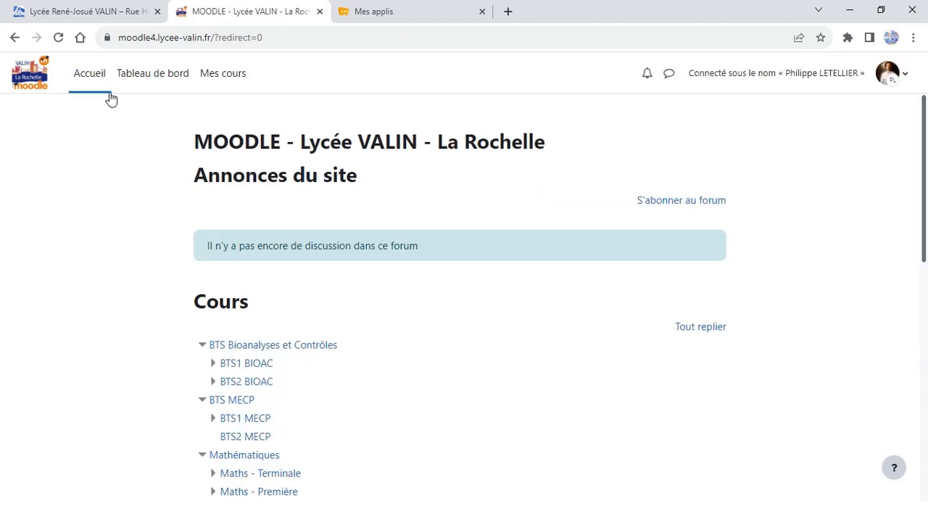
# Step: Display Mes cours and browse the full overview of course cards
pyautogui.click(201, 82)
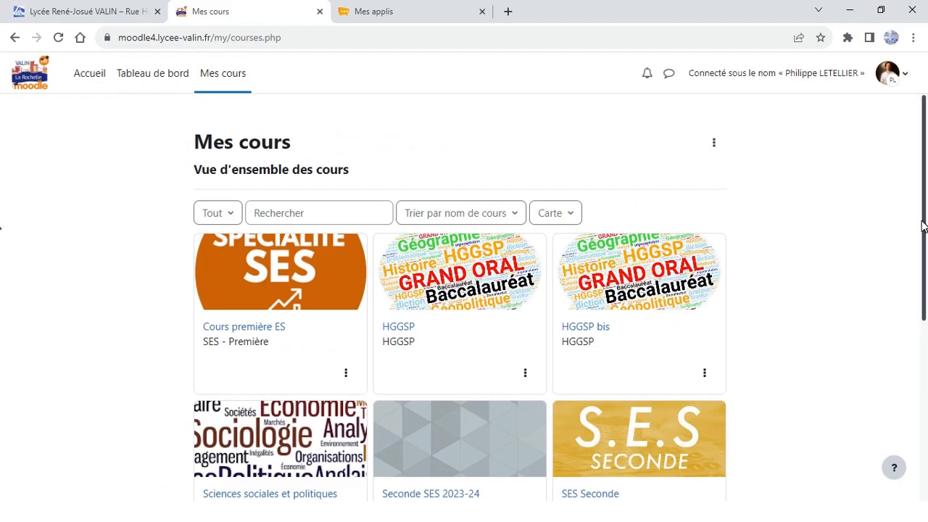
pyautogui.moveTo(922, 226); pyautogui.dragTo(922, 315)
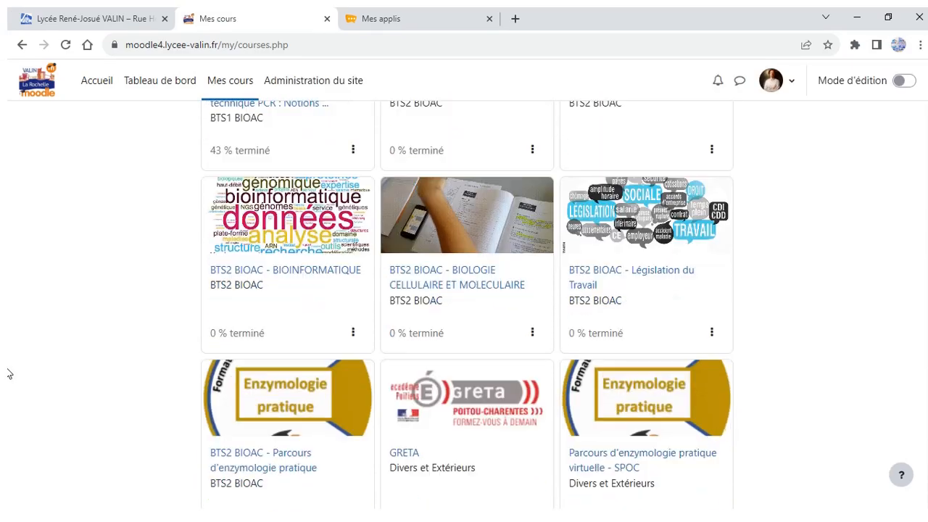
pyautogui.scroll(10, 464, 290)
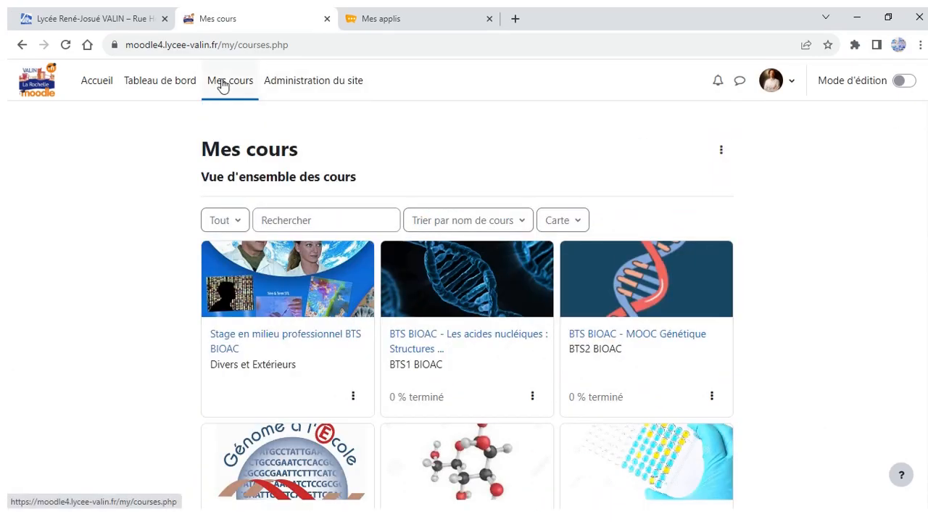
# Step: Open the CR groupe Jeudi assignment from the Tableau de bord timeline, then show the AT17 section of its BTS2 biochemistry course
pyautogui.click(178, 82)
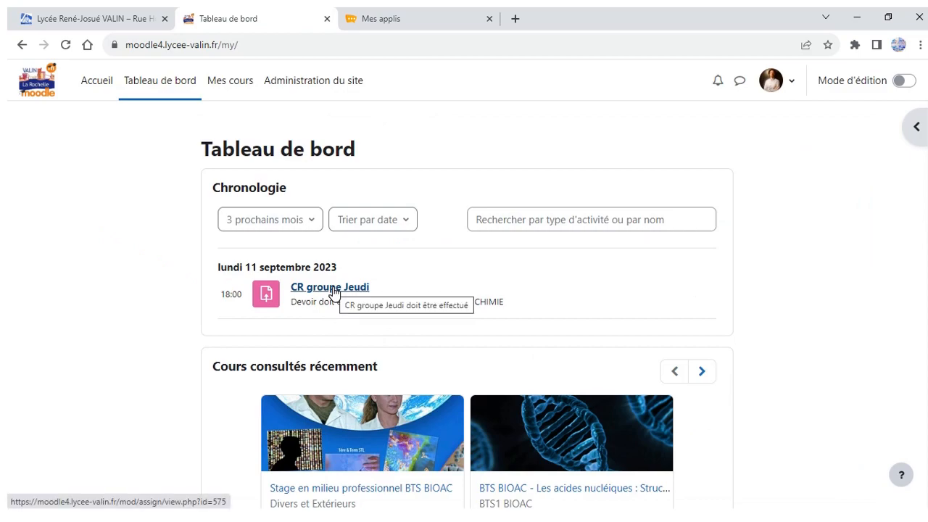
pyautogui.click(333, 290)
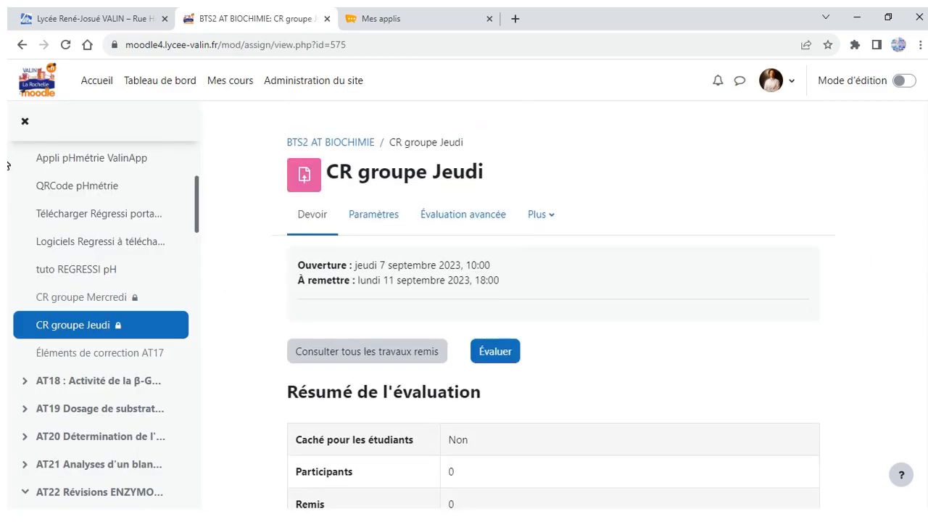
pyautogui.moveTo(7, 166); pyautogui.dragTo(8, 129)
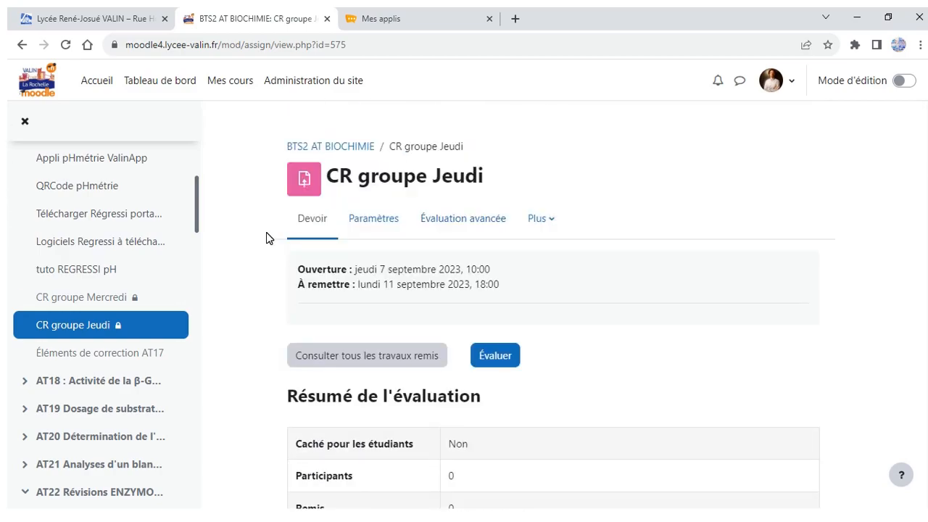
pyautogui.moveTo(197, 201); pyautogui.dragTo(197, 169)
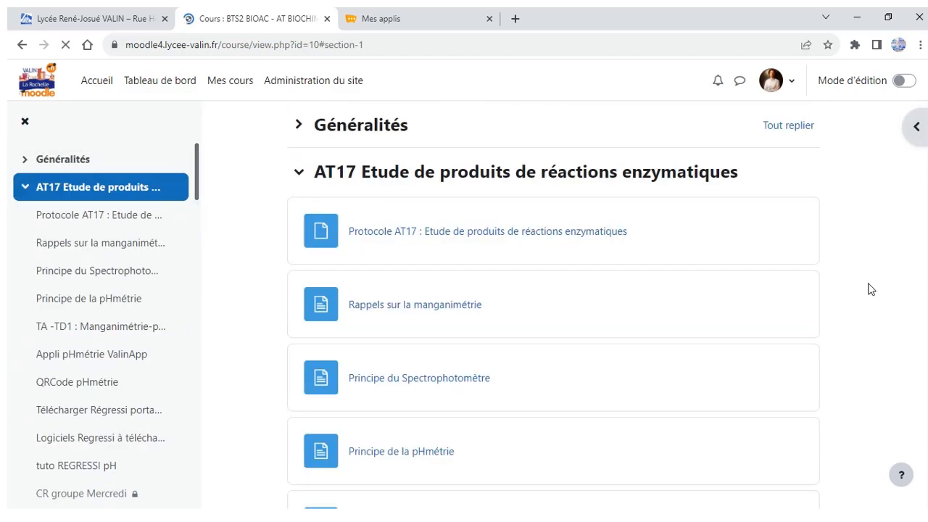